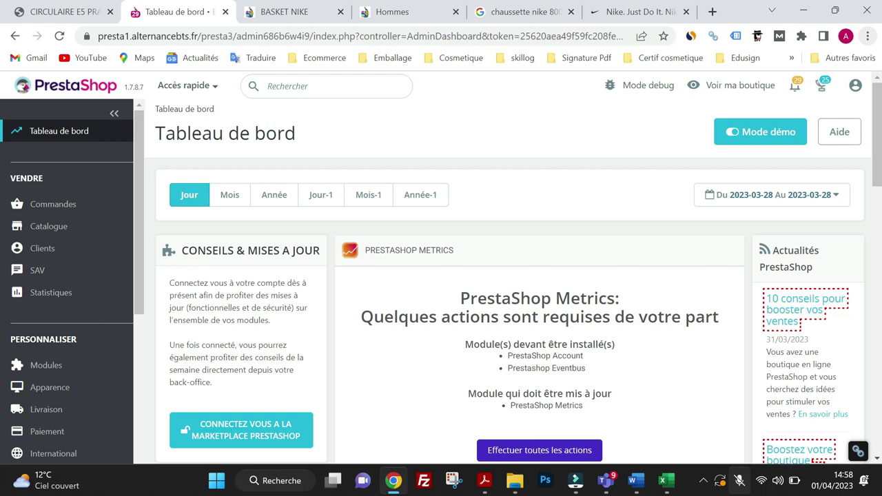
- Open Gérez vos clients from the Clients sidebar section and start a new customer form
click(98, 251)
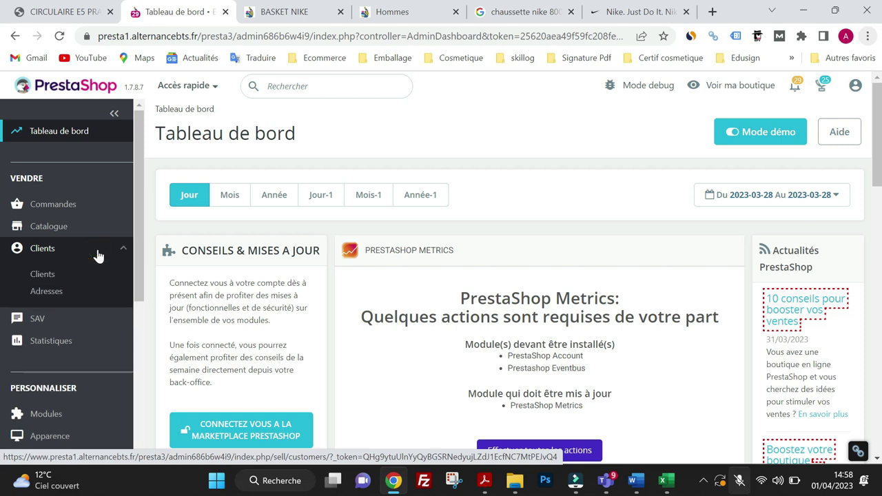
click(42, 275)
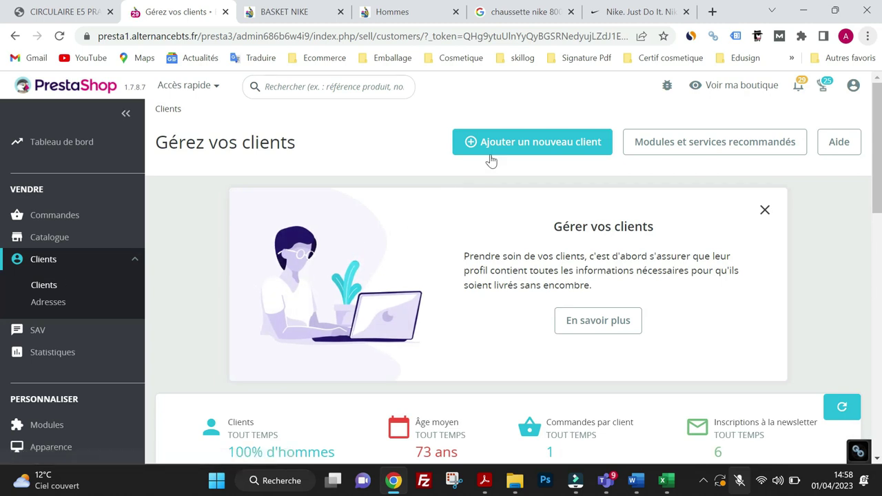
click(498, 149)
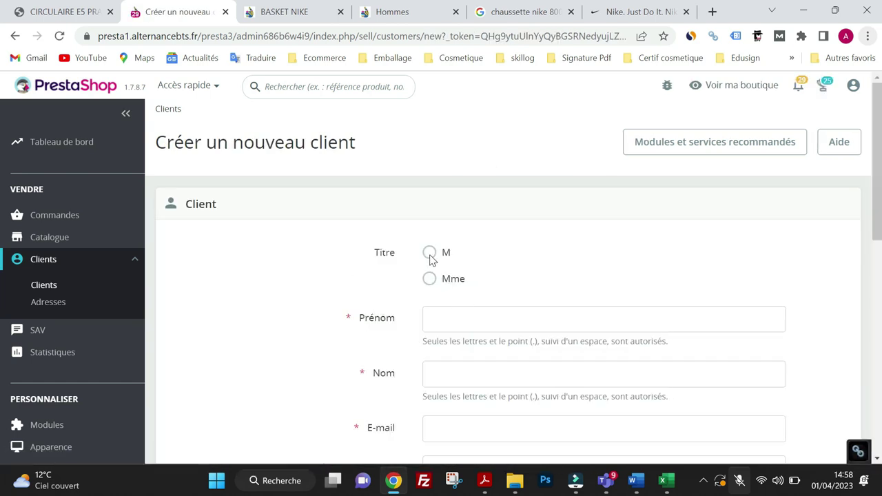
- Set the title to M and enter the customer's first and last name
click(429, 253)
click(446, 321)
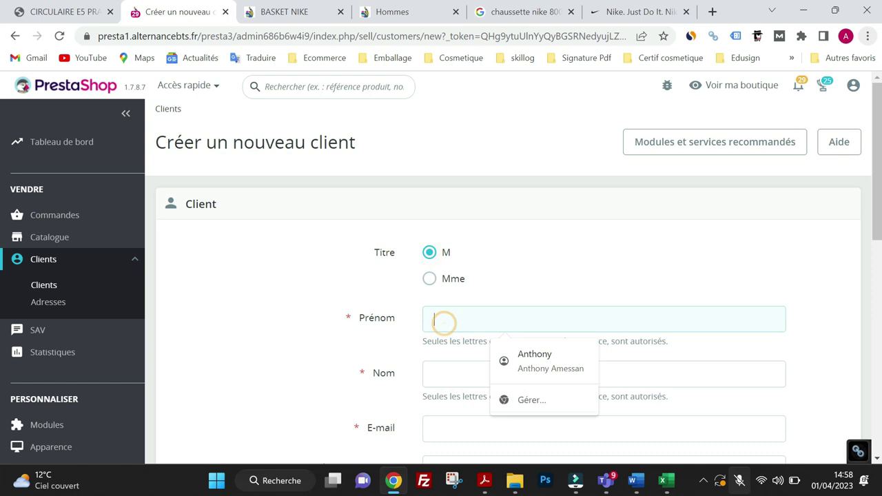
text(Hugo)
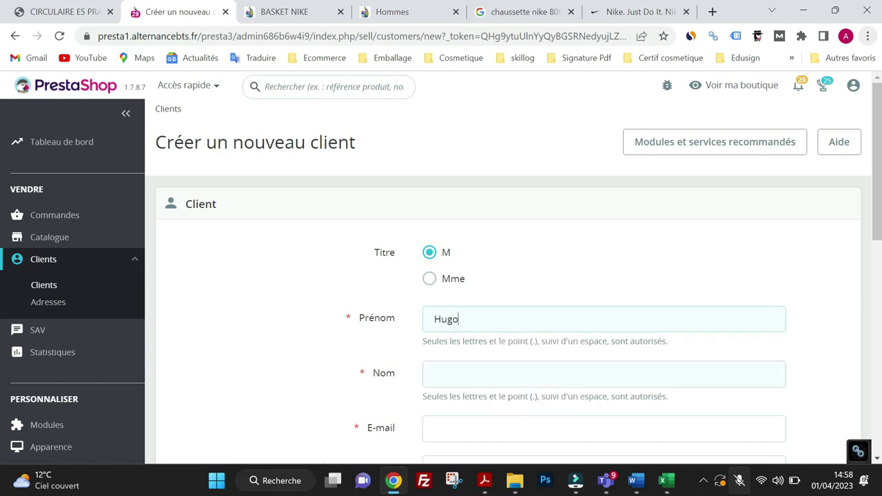
click(442, 374)
text(D)
- Enter the customer's Gmail e-mail address and account password
click(427, 428)
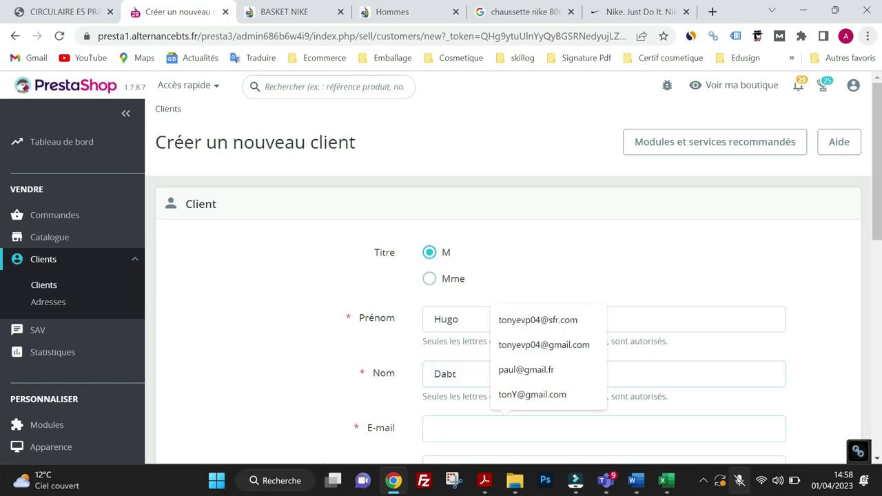
text(HD)
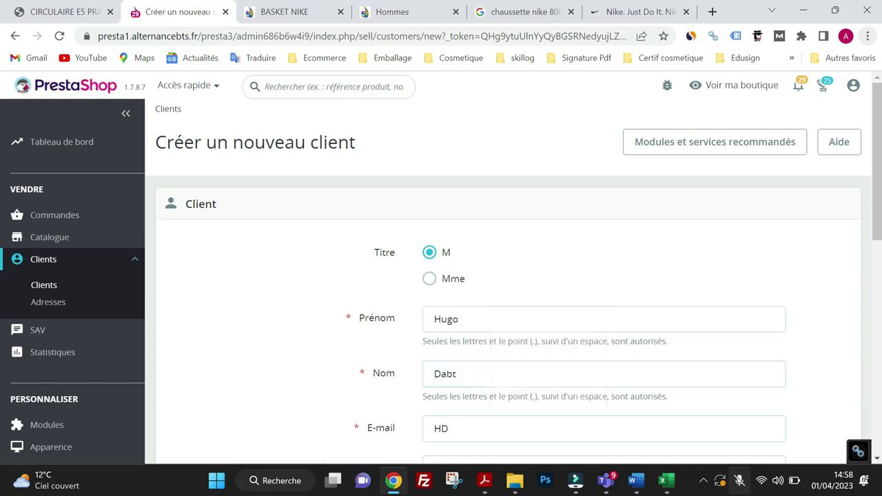
key(BackSpace)
scroll(509, 317, down, 1)
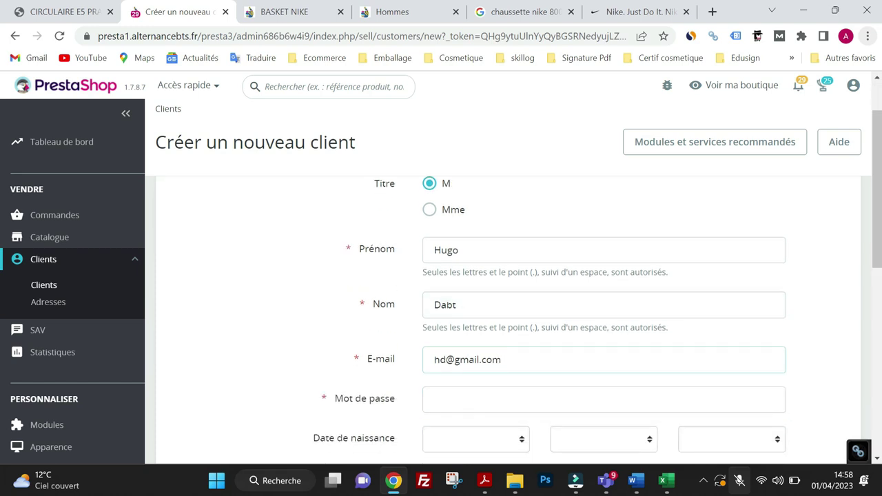
text(123)
scroll(457, 366, down, 2)
click(516, 303)
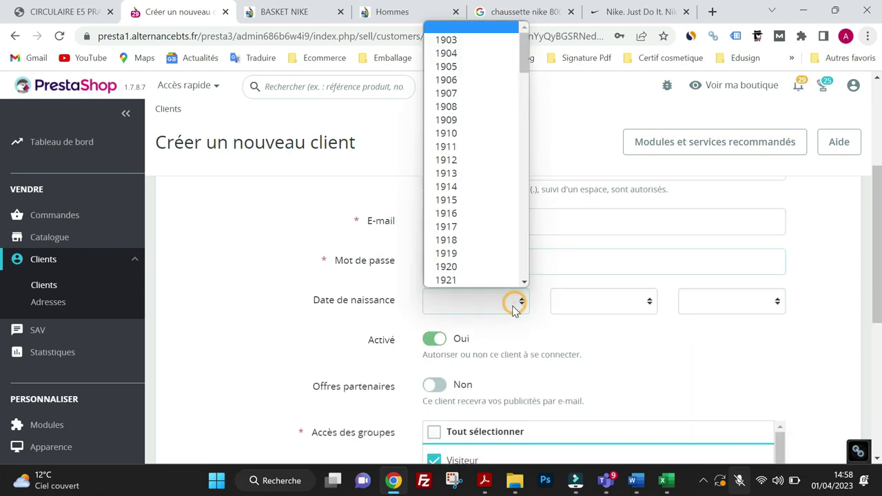
scroll(452, 269, down, 10)
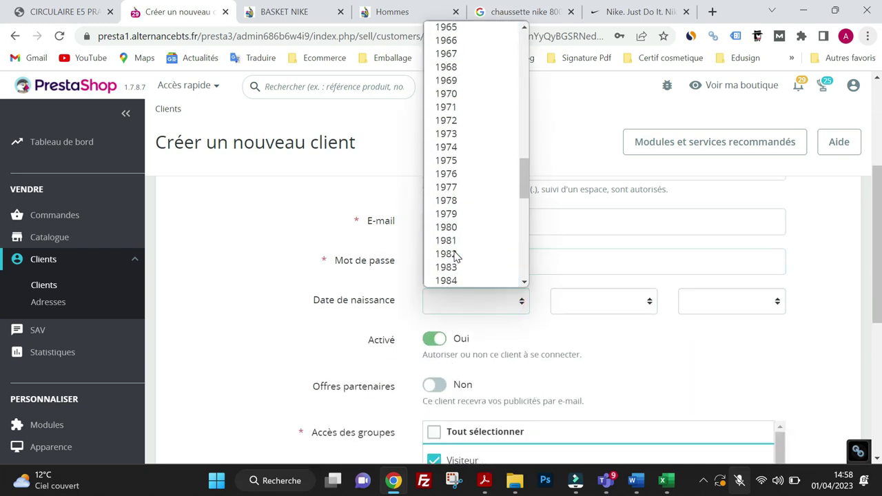
click(452, 253)
click(611, 305)
click(585, 231)
click(736, 301)
scroll(717, 276, down, 1)
click(696, 276)
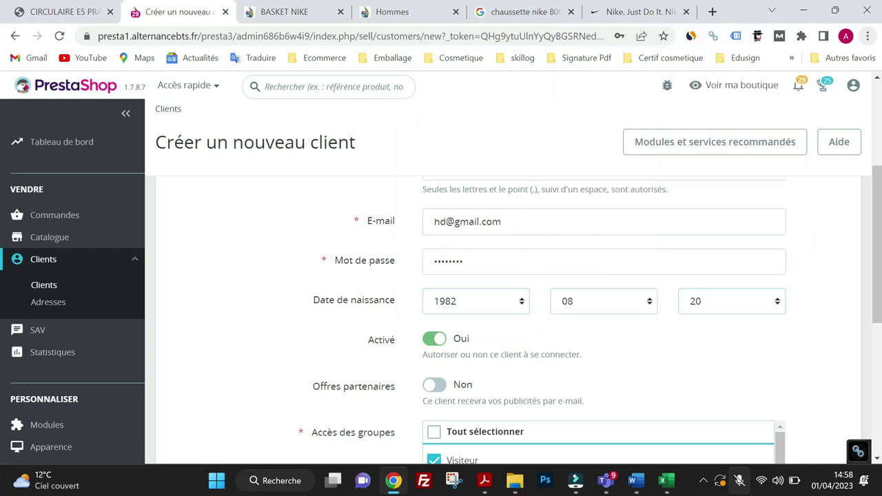
scroll(510, 357, down, 1)
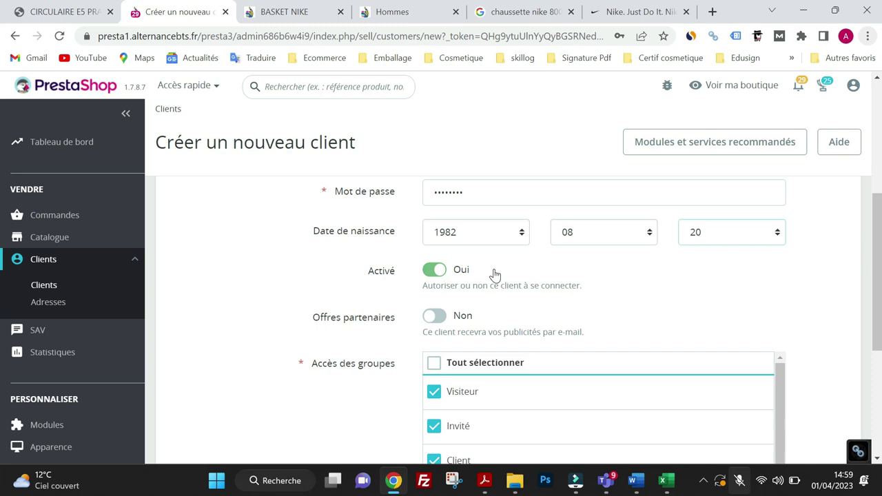
- Set Offres partenaires to Oui, limit Accès des groupes to Client only, and save
click(435, 317)
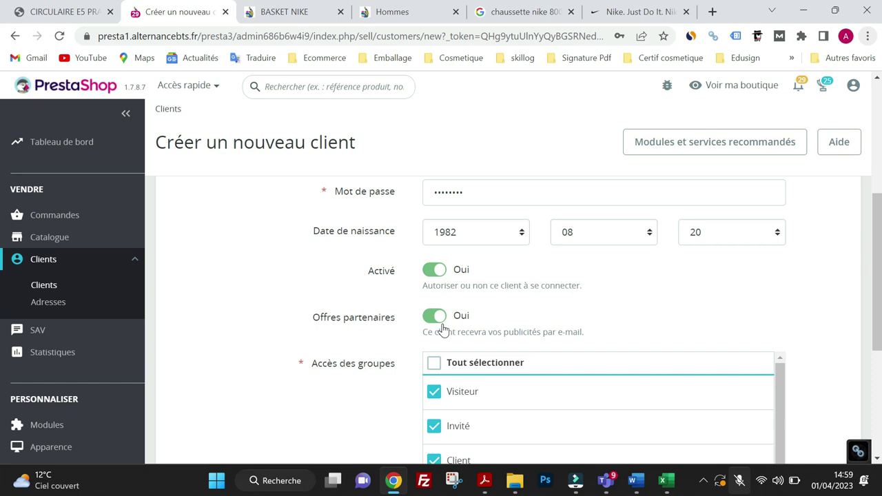
scroll(448, 331, down, 2)
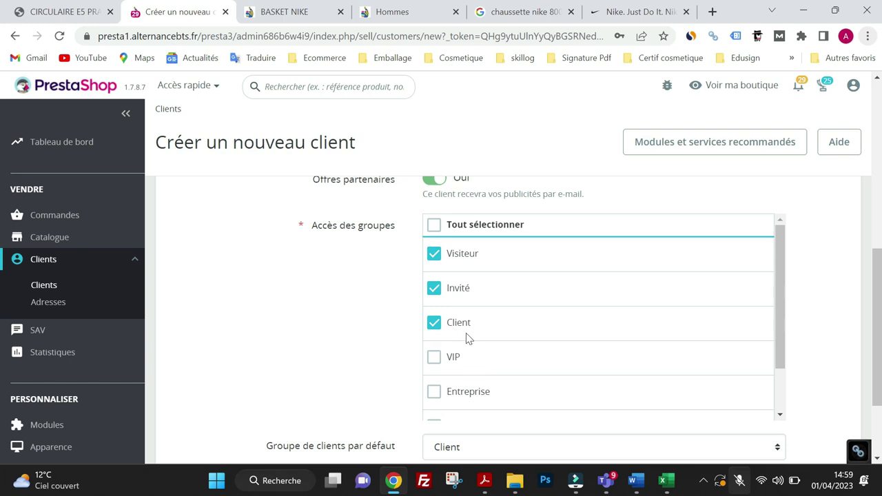
click(435, 226)
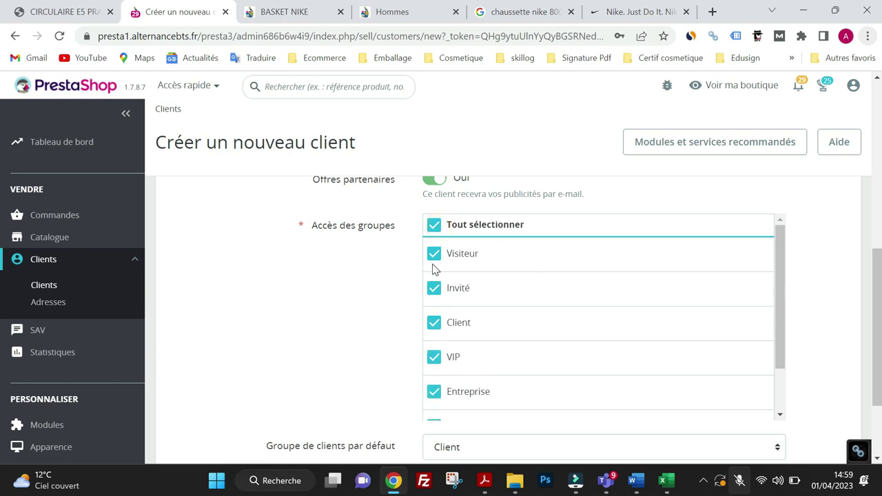
click(433, 293)
click(434, 254)
click(435, 225)
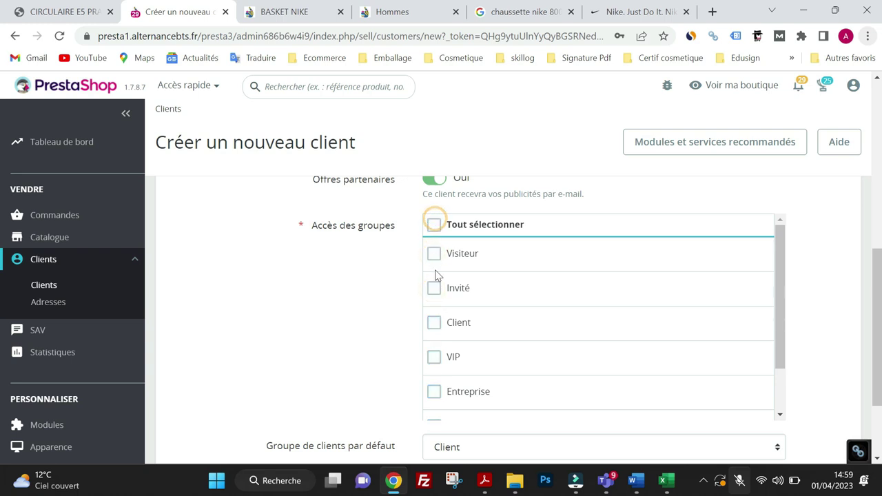
click(435, 324)
scroll(369, 294, down, 2)
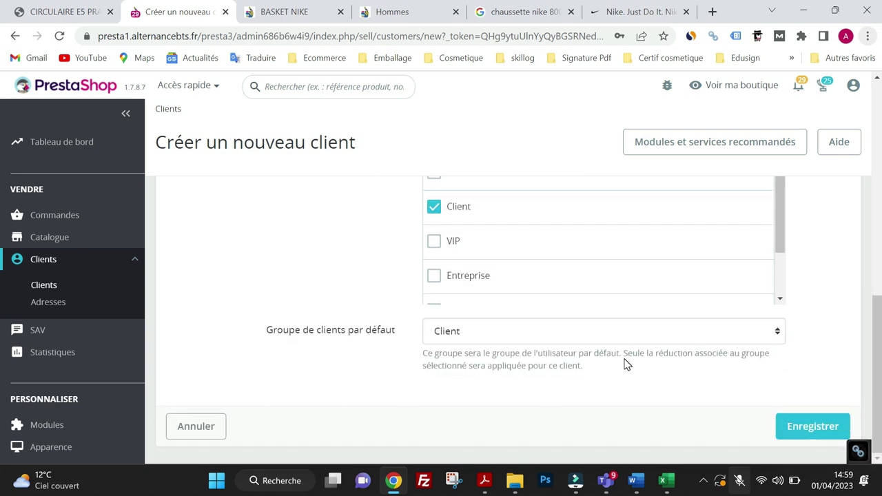
click(814, 433)
- Dismiss the browser's password breach warning and decline saving the password
scroll(515, 347, down, 5)
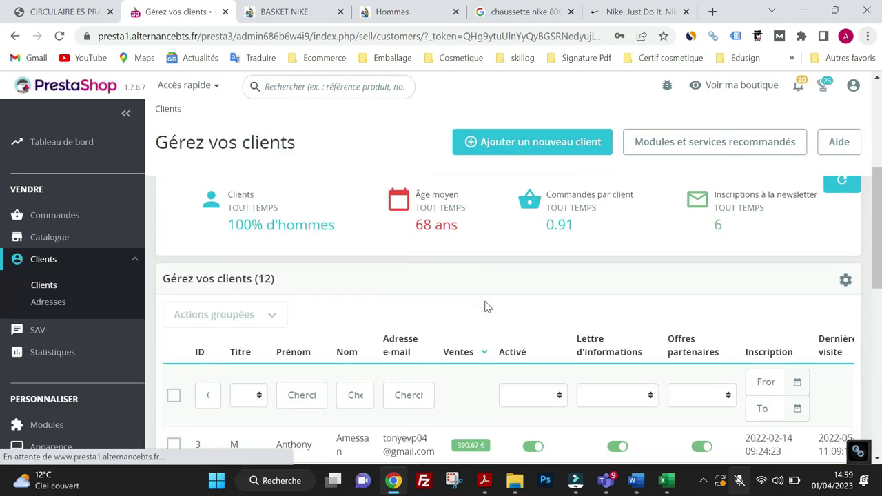
click(559, 235)
click(666, 57)
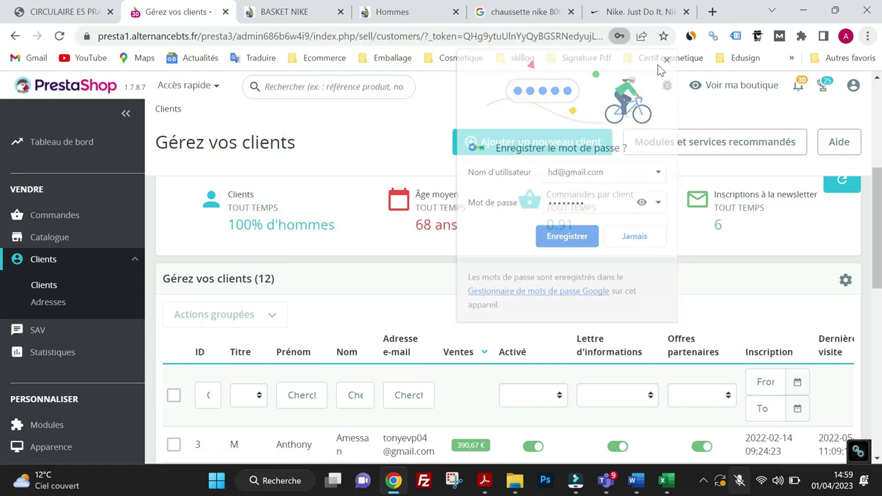
- Sort the customer list by the Ventes column, highest sales first
scroll(507, 199, down, 1)
scroll(508, 200, down, 2)
scroll(483, 258, down, 2)
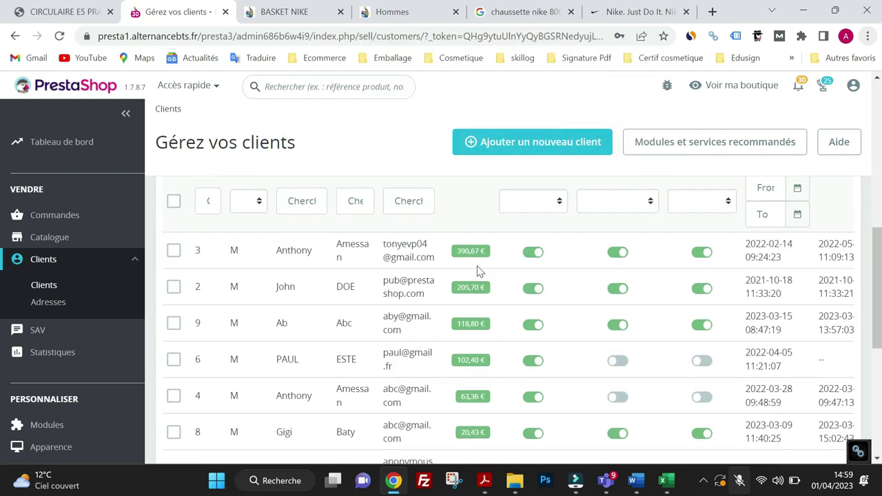
scroll(468, 289, up, 3)
scroll(461, 280, up, 1)
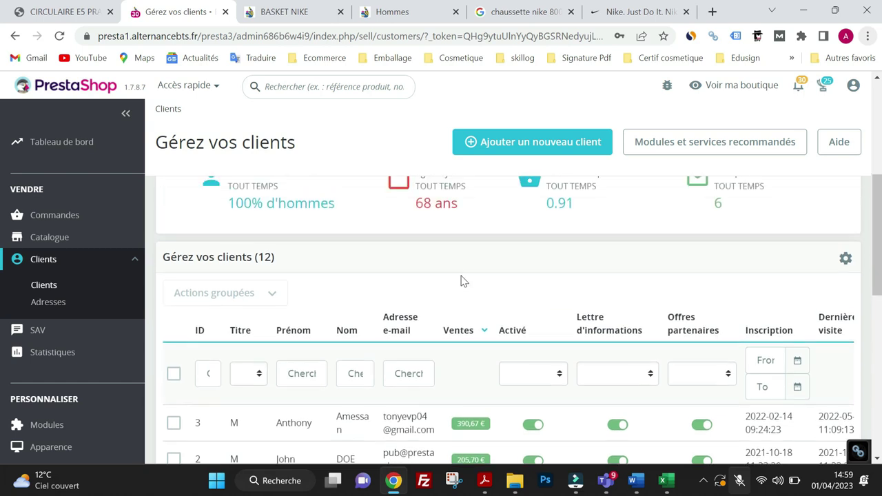
scroll(292, 324, down, 1)
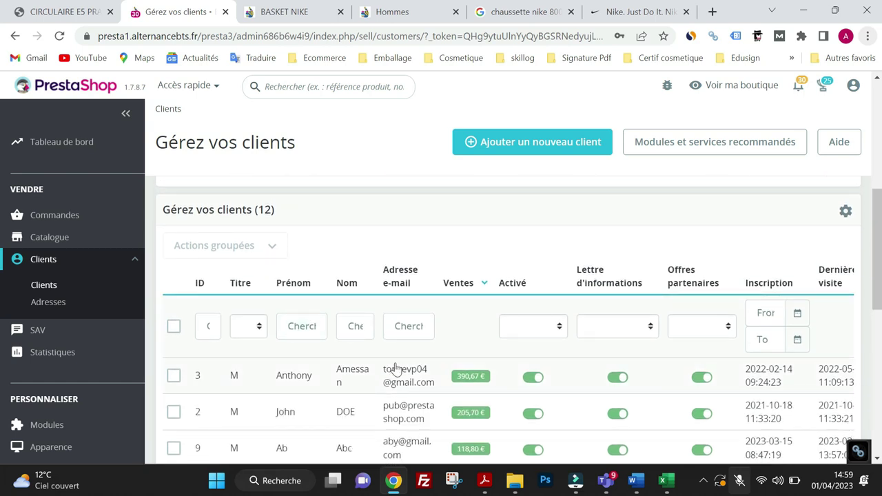
click(459, 285)
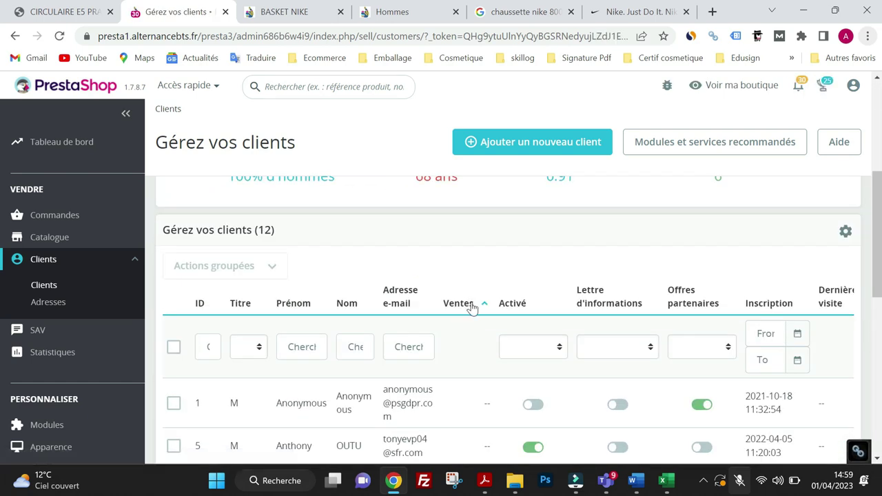
click(465, 310)
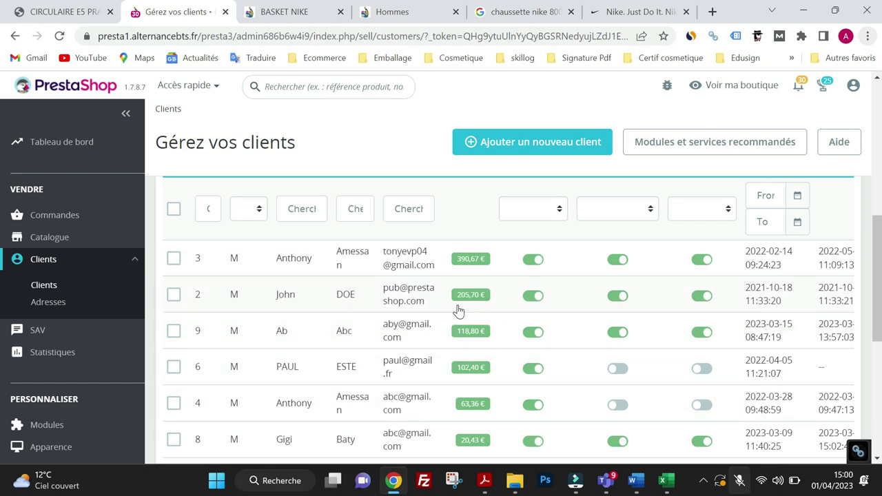
- Edit customer 2, tick VIP under Accès des groupes, and save the change
click(287, 297)
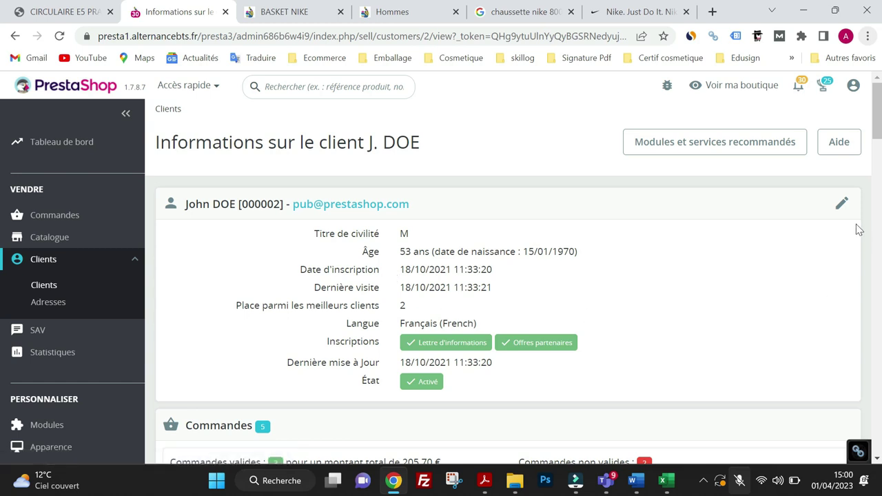
click(843, 204)
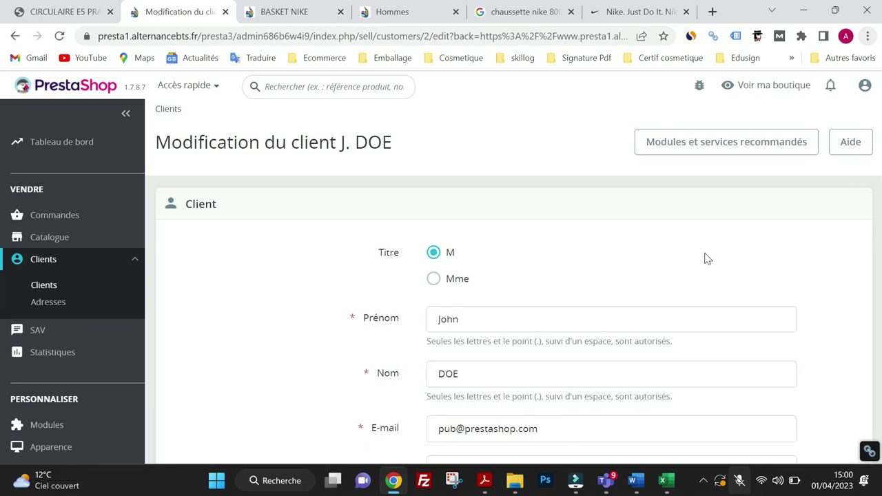
scroll(577, 292, down, 3)
scroll(506, 312, down, 4)
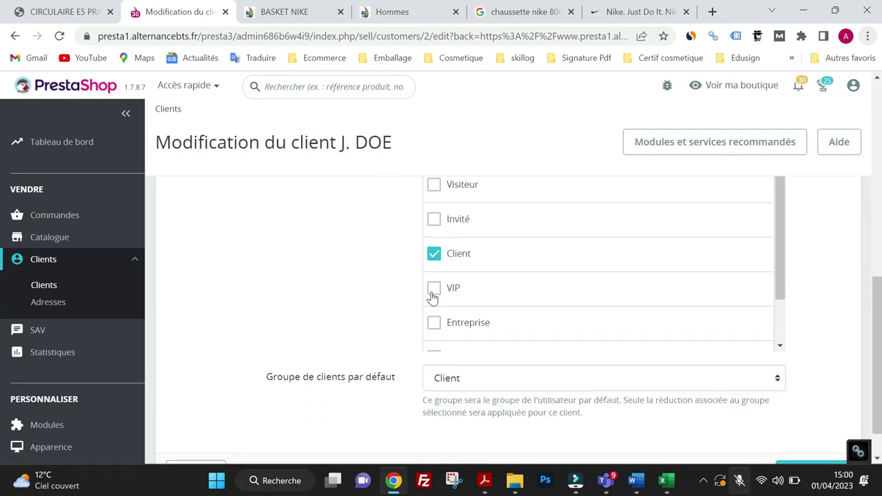
click(433, 291)
scroll(517, 335, down, 1)
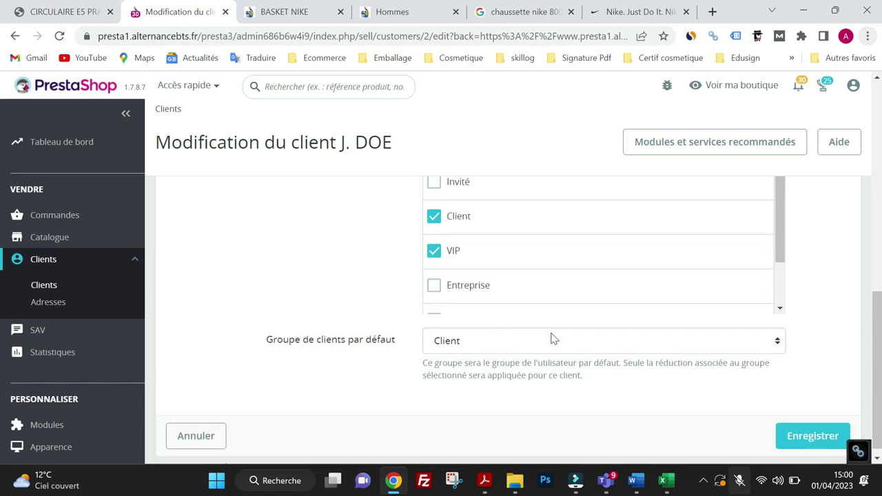
click(812, 428)
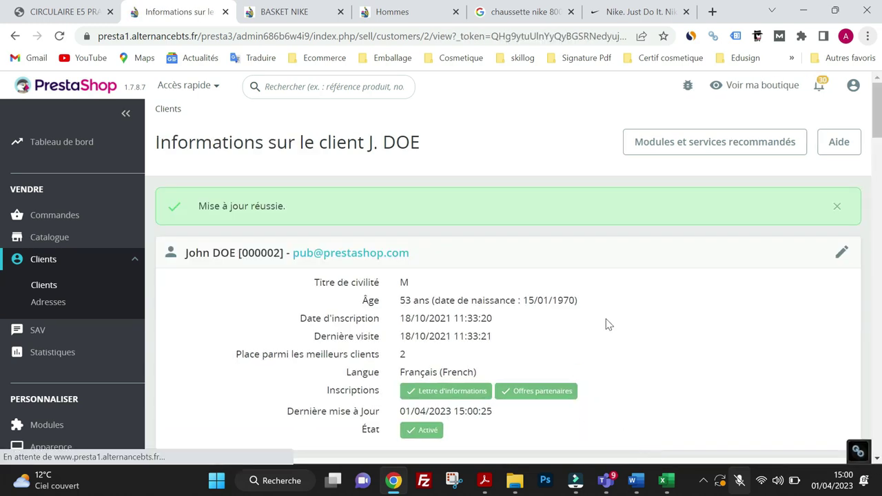
click(842, 253)
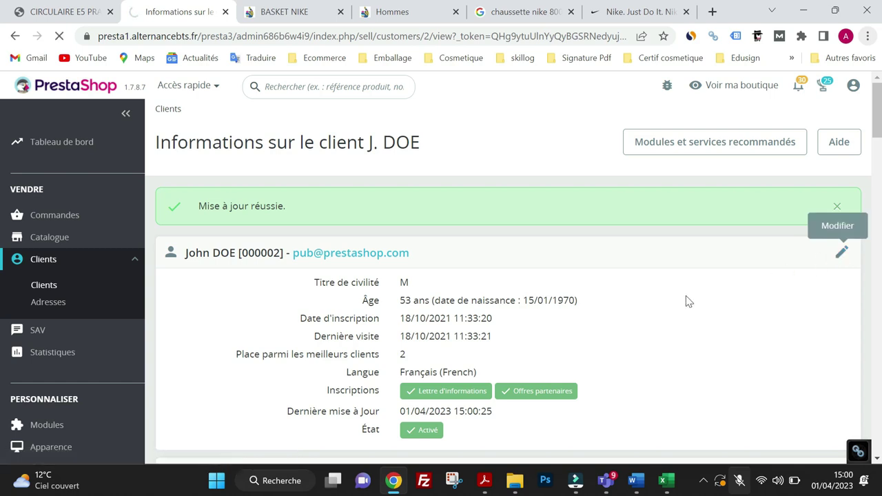
- Check that customer 2's edit form shows Client and VIP ticked, then return to the customer list
scroll(524, 310, down, 1)
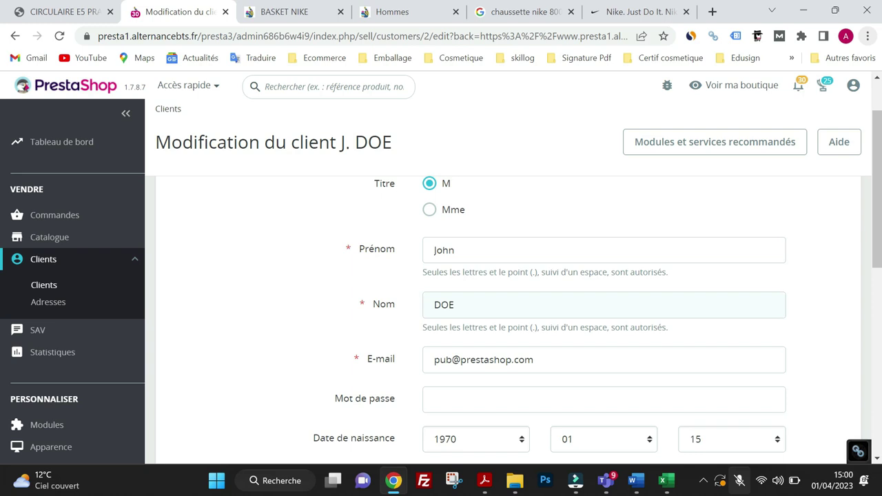
scroll(524, 309, down, 1)
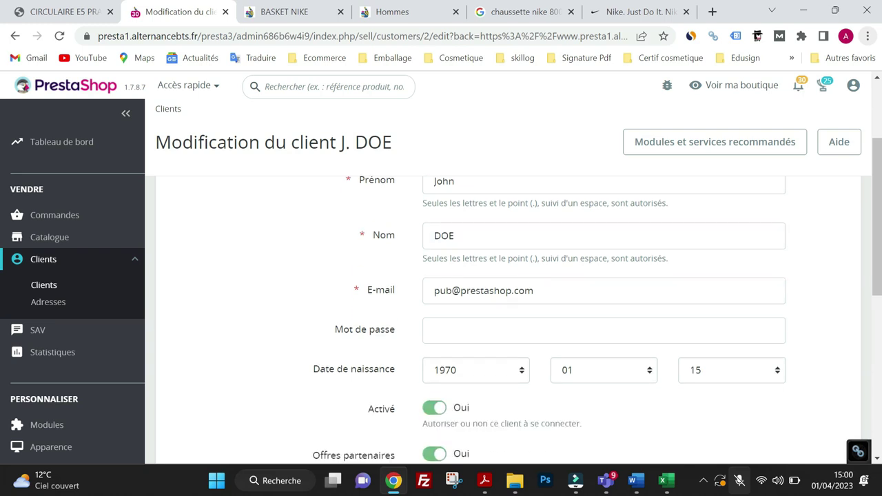
scroll(509, 295, down, 4)
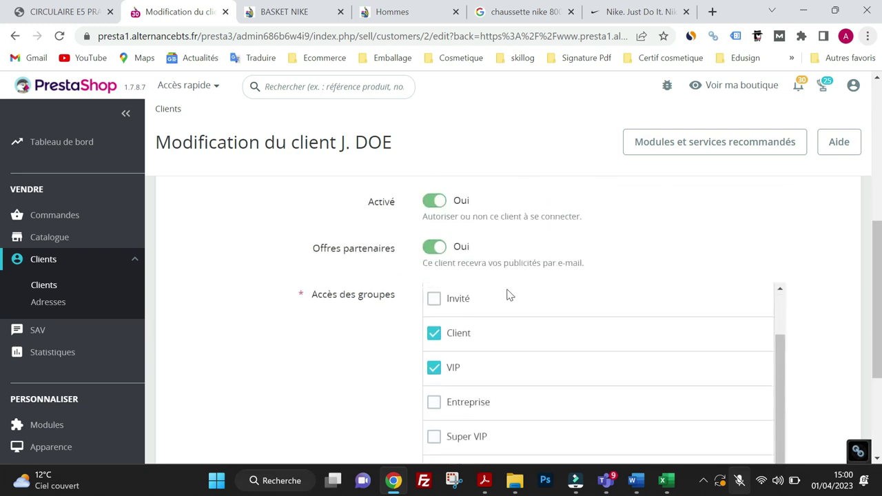
scroll(509, 295, up, 6)
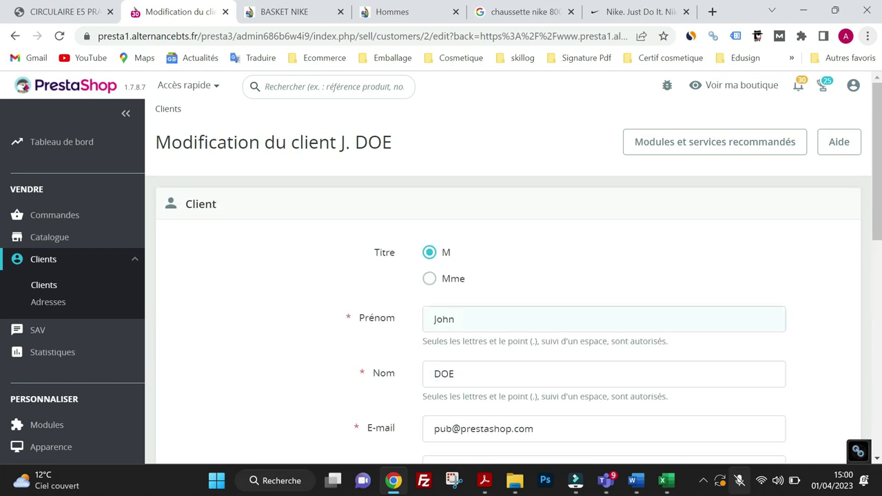
click(45, 291)
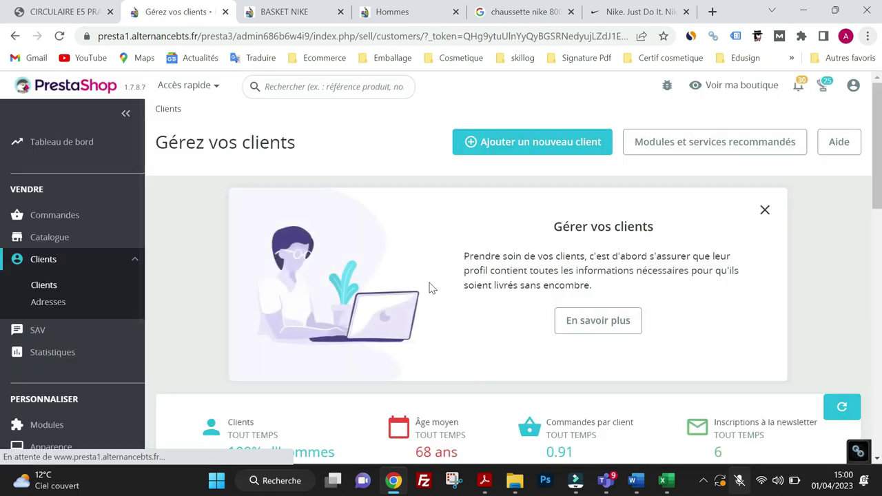
- Switch customer 3's Activé status off and then back on in the customer list
scroll(431, 290, down, 5)
scroll(434, 293, down, 3)
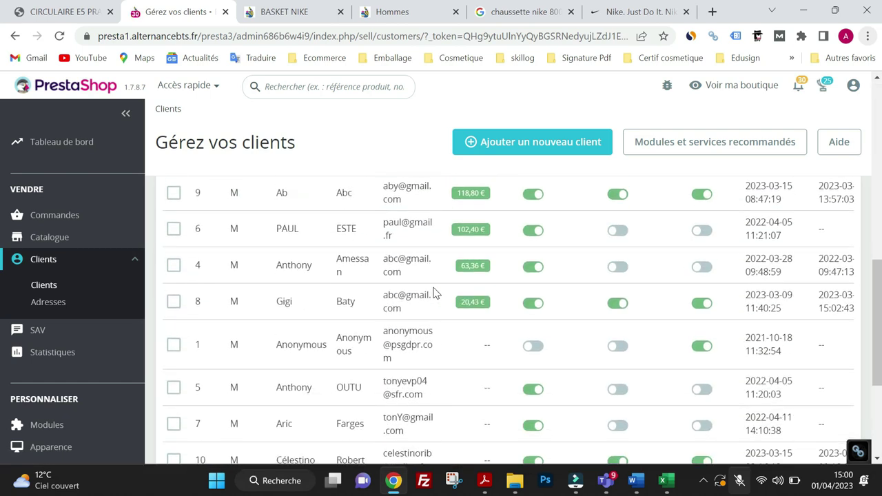
scroll(434, 293, up, 2)
scroll(433, 293, up, 1)
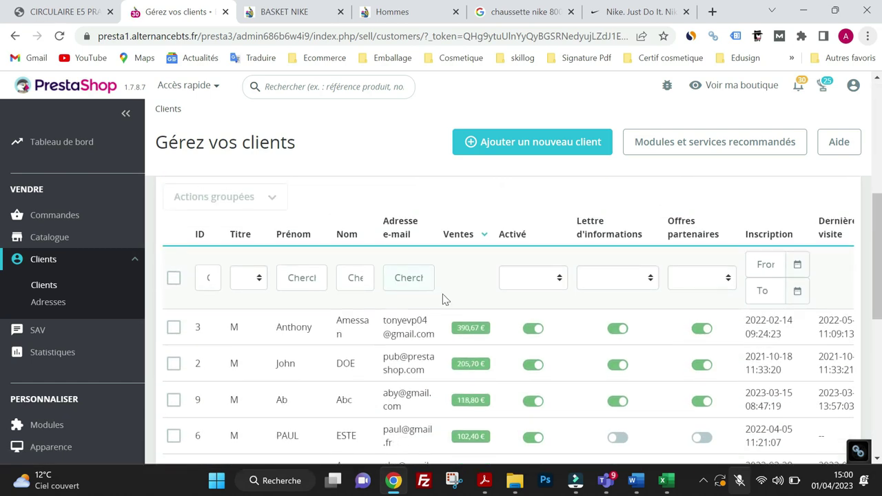
click(538, 332)
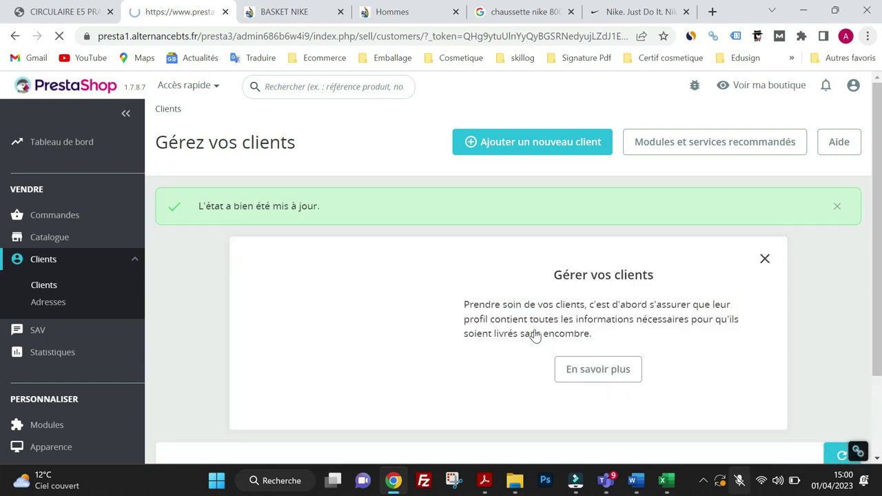
scroll(532, 331, down, 6)
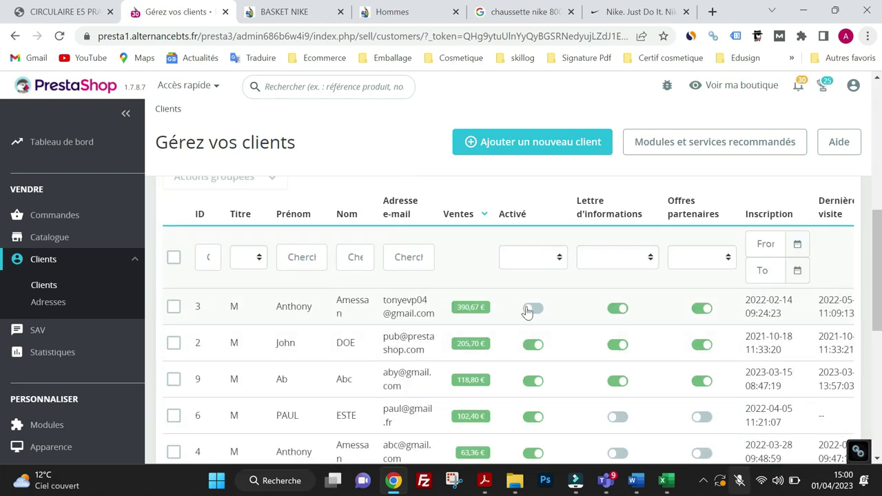
click(526, 308)
scroll(524, 374, down, 7)
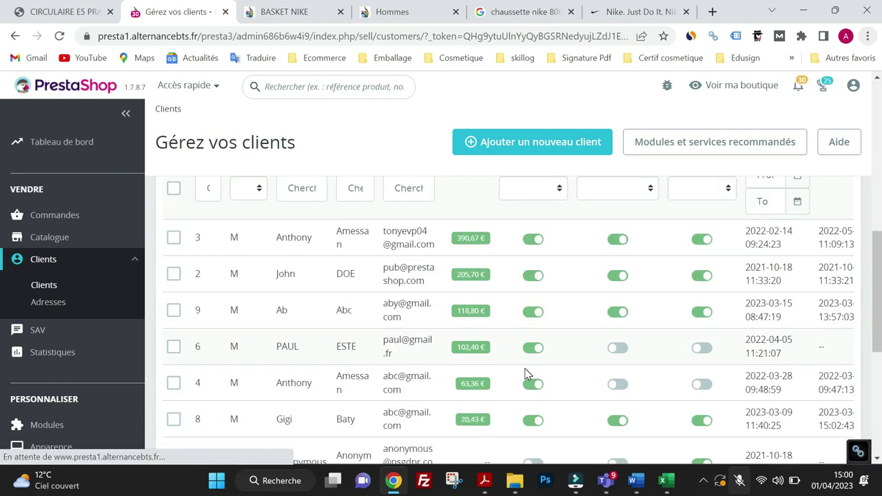
scroll(526, 375, up, 1)
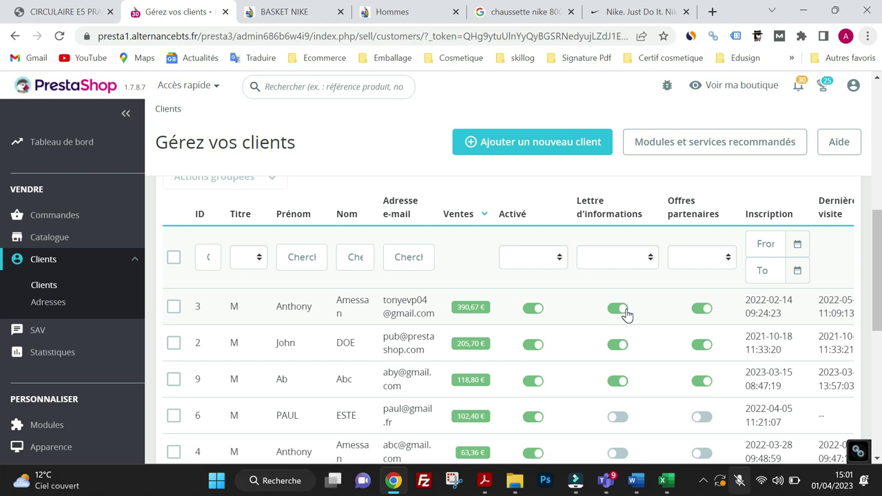
scroll(583, 310, down, 2)
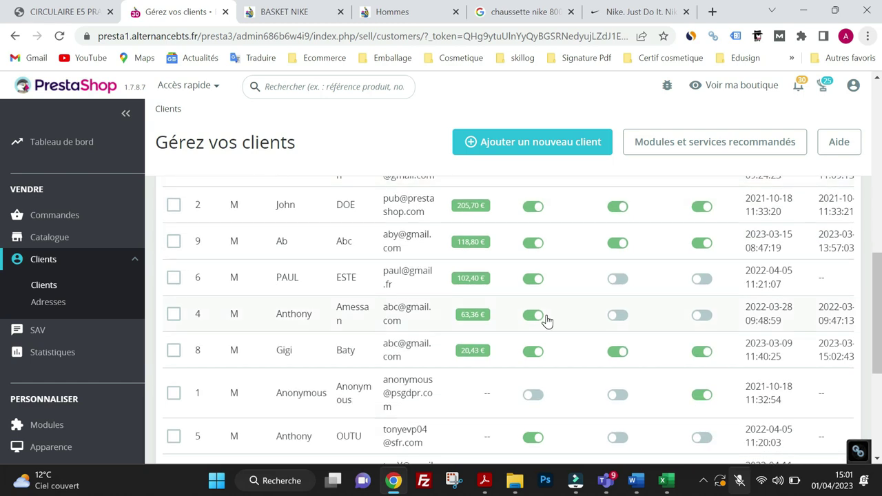
scroll(547, 321, up, 1)
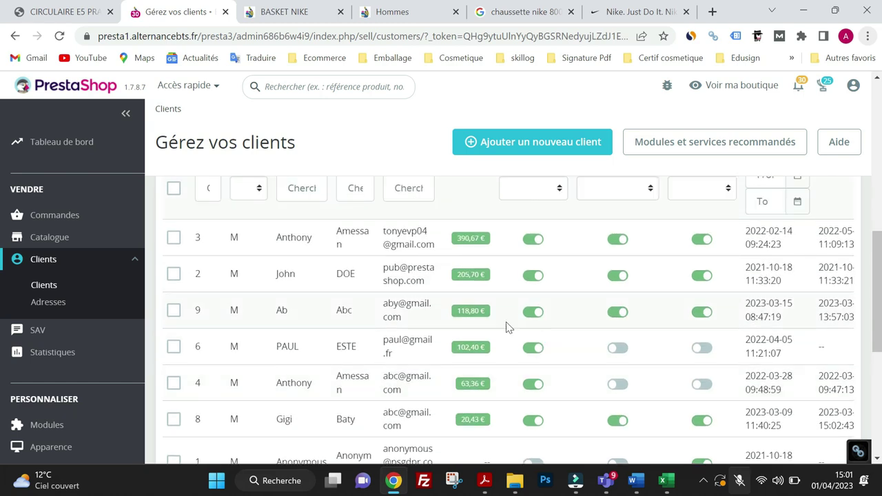